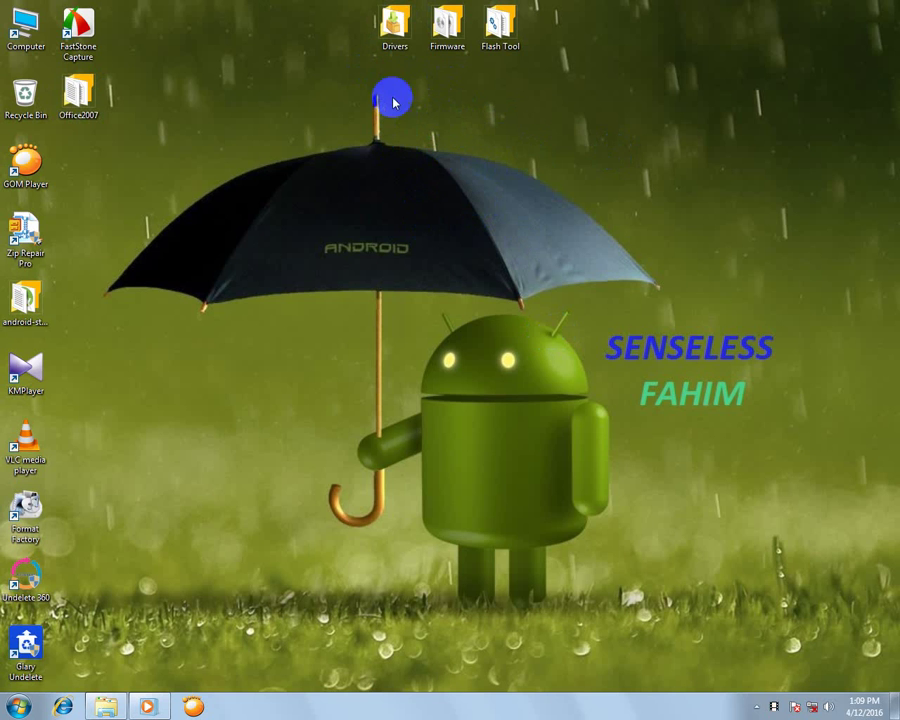
Step: Look over the contents of the desktop's Drivers folder and the hidden notification area icons
{"action": "double_click", "coordinate": [395, 28]}
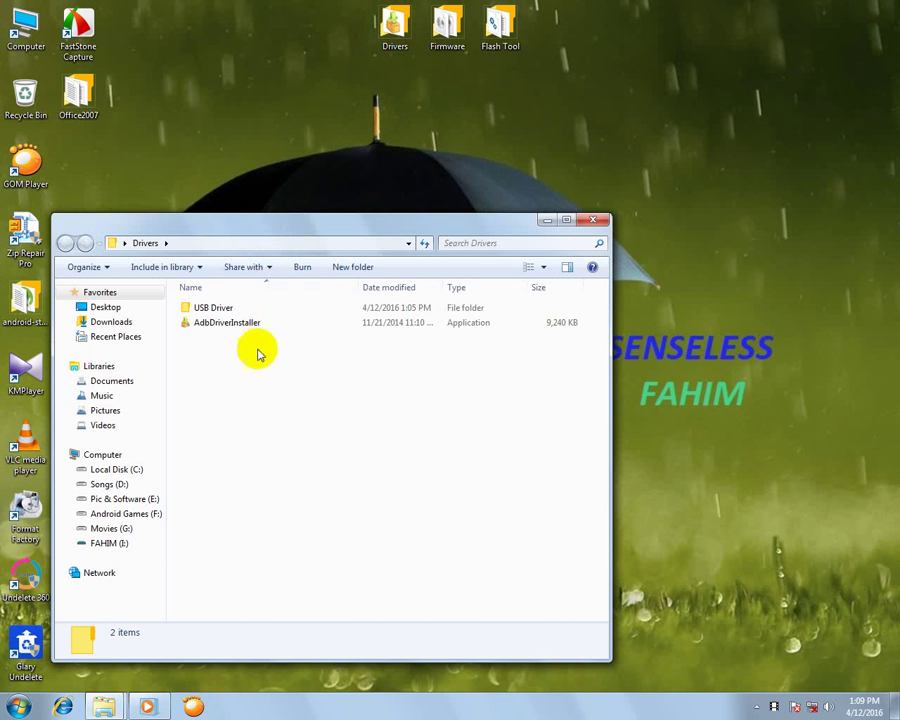
{"action": "left_click", "coordinate": [597, 220]}
{"action": "left_click", "coordinate": [500, 28]}
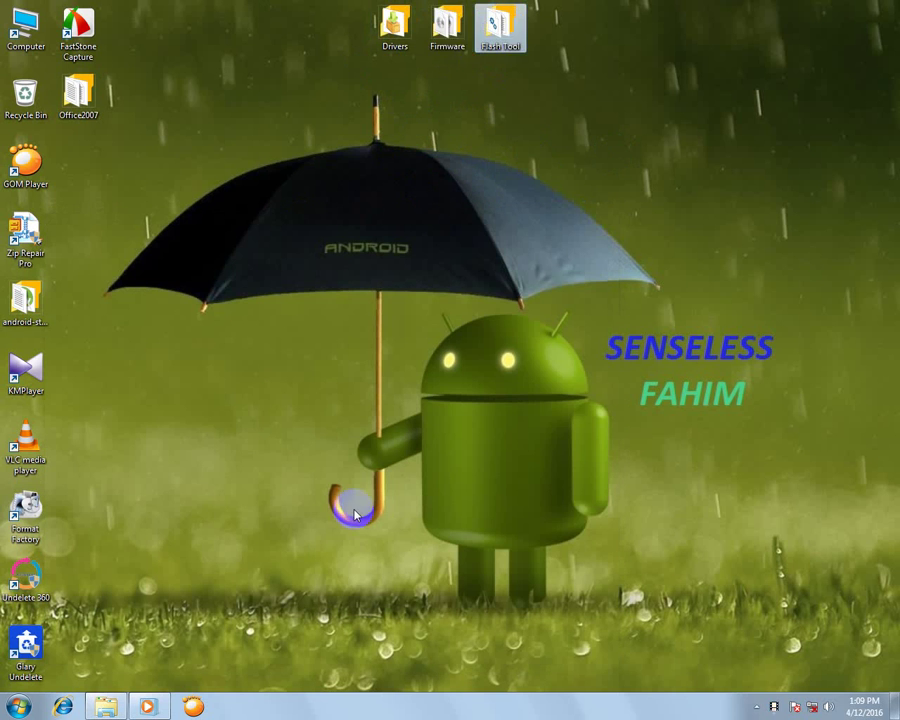
{"action": "left_click", "coordinate": [428, 150]}
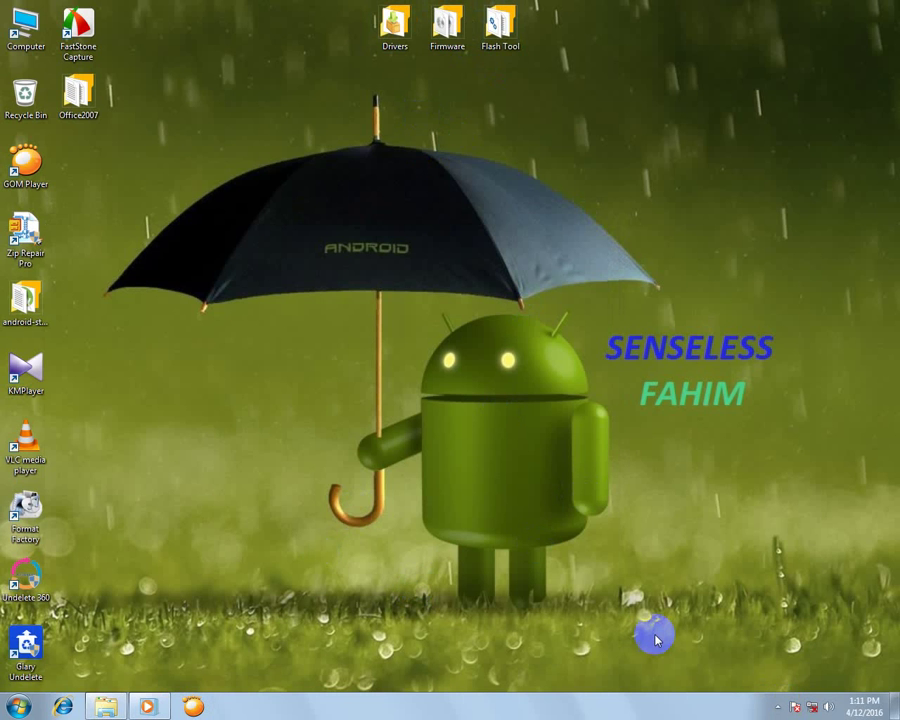
{"action": "left_click", "coordinate": [779, 708]}
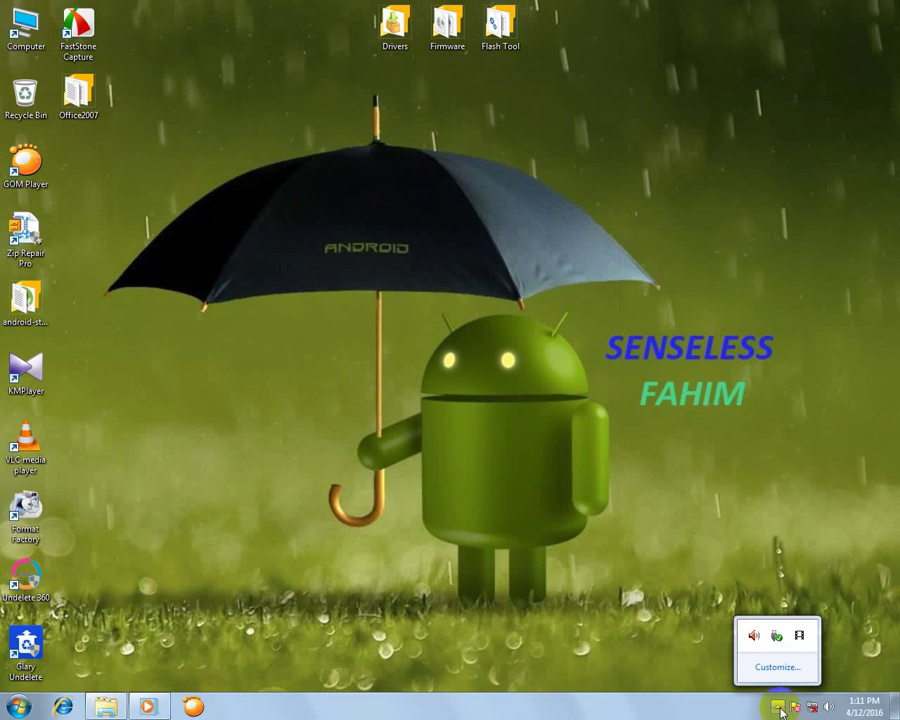
{"action": "left_click", "coordinate": [779, 708]}
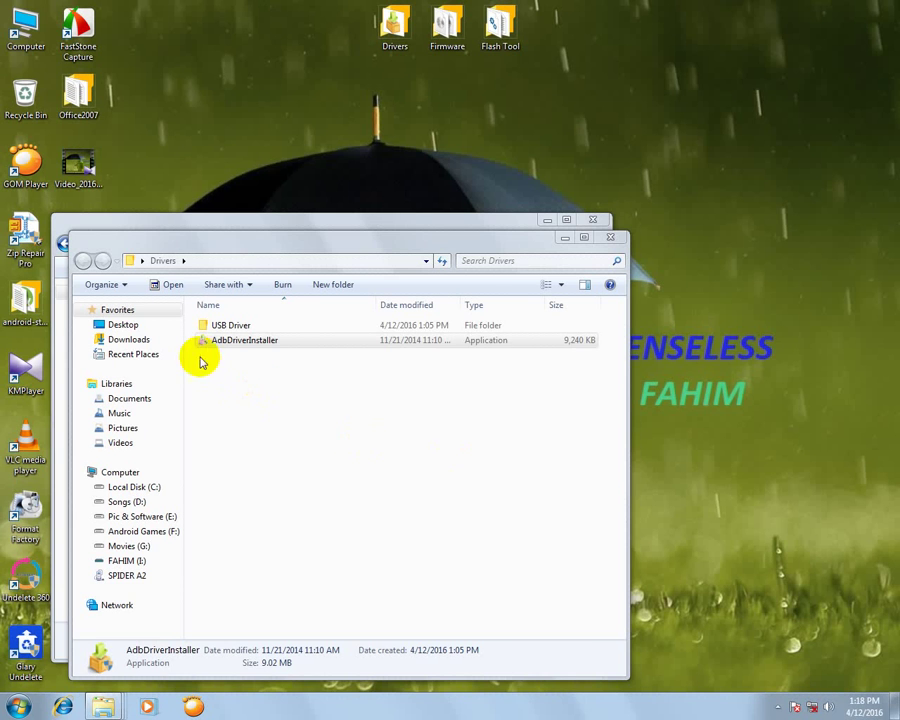
Step: Run AdbDriverInstaller from the Drivers folder, install the ADB driver for the detected HTC device, and close the installer
{"action": "double_click", "coordinate": [213, 352]}
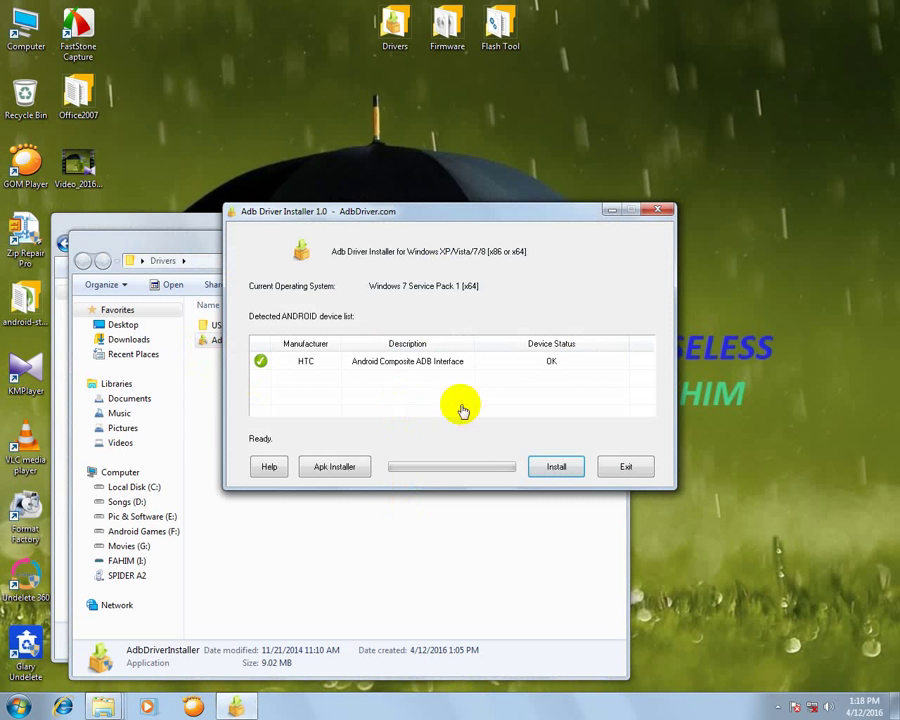
{"action": "left_click", "coordinate": [334, 370]}
{"action": "left_click", "coordinate": [548, 467]}
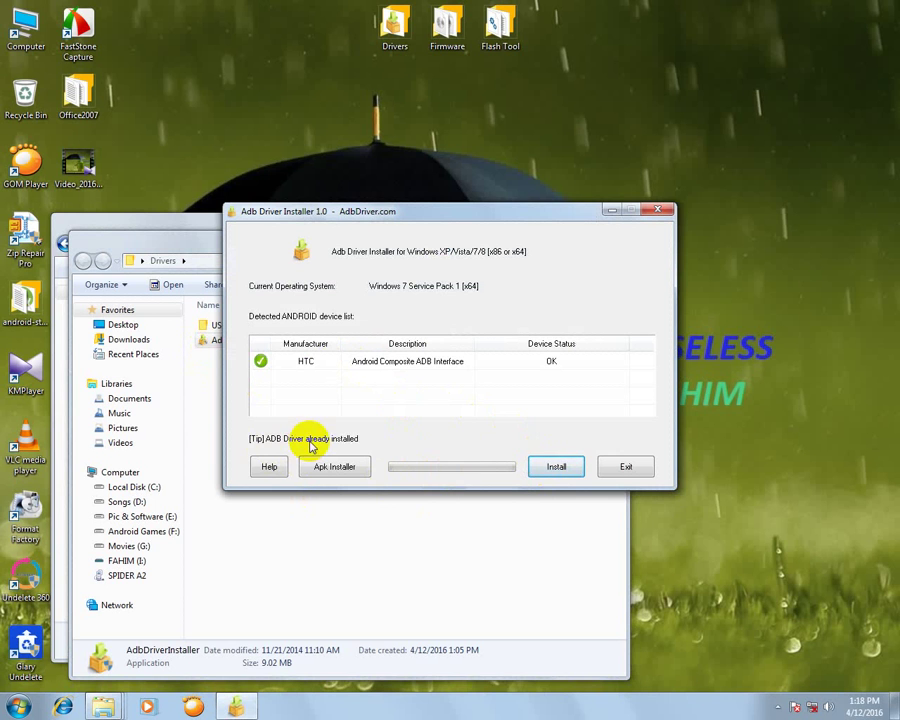
{"action": "left_click", "coordinate": [664, 209]}
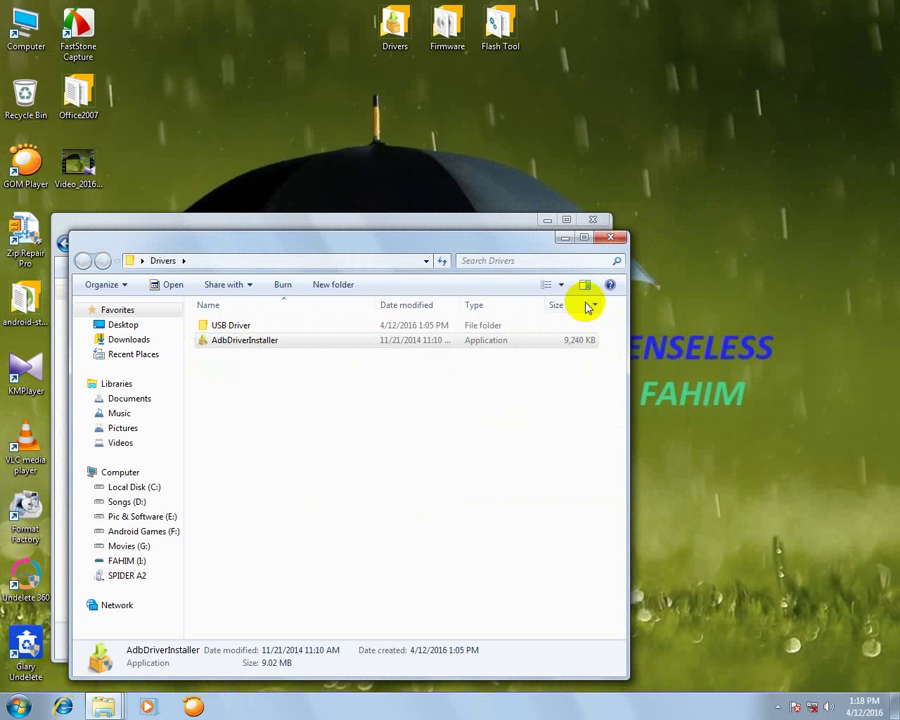
{"action": "left_click", "coordinate": [617, 239]}
Step: Run the For Windows x64 Bit setup from the USB Driver folder, decline the uninstall, and close the folder windows
{"action": "double_click", "coordinate": [231, 324]}
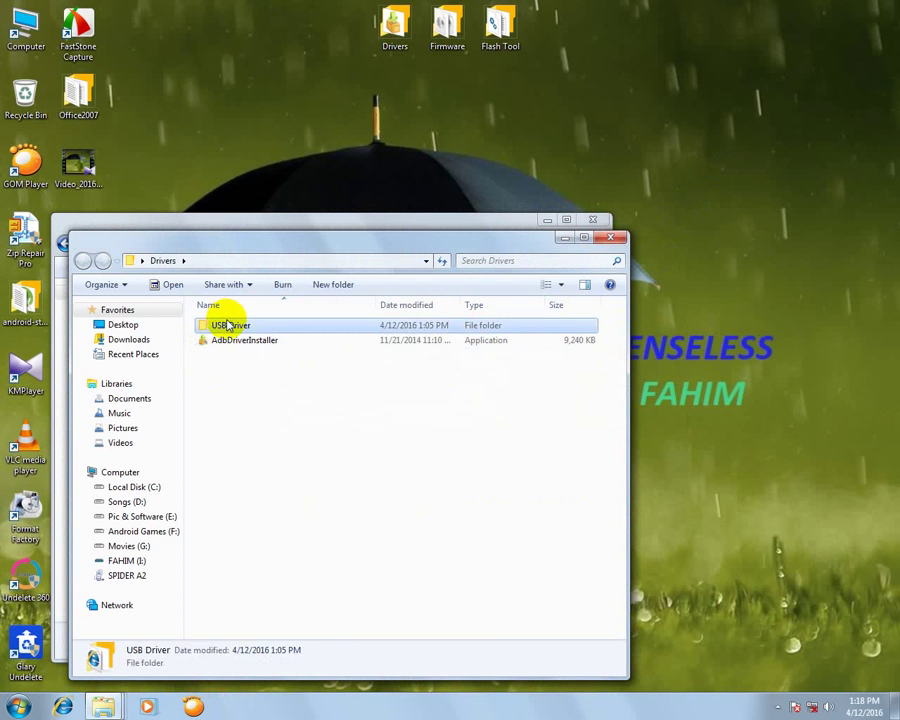
{"action": "left_click", "coordinate": [250, 355]}
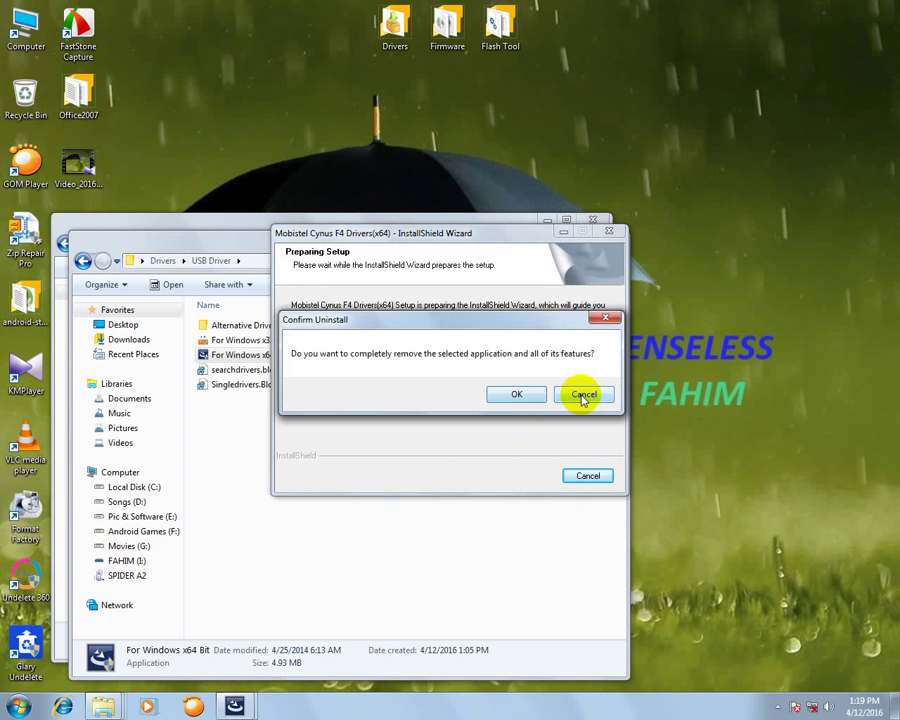
{"action": "left_click", "coordinate": [583, 396]}
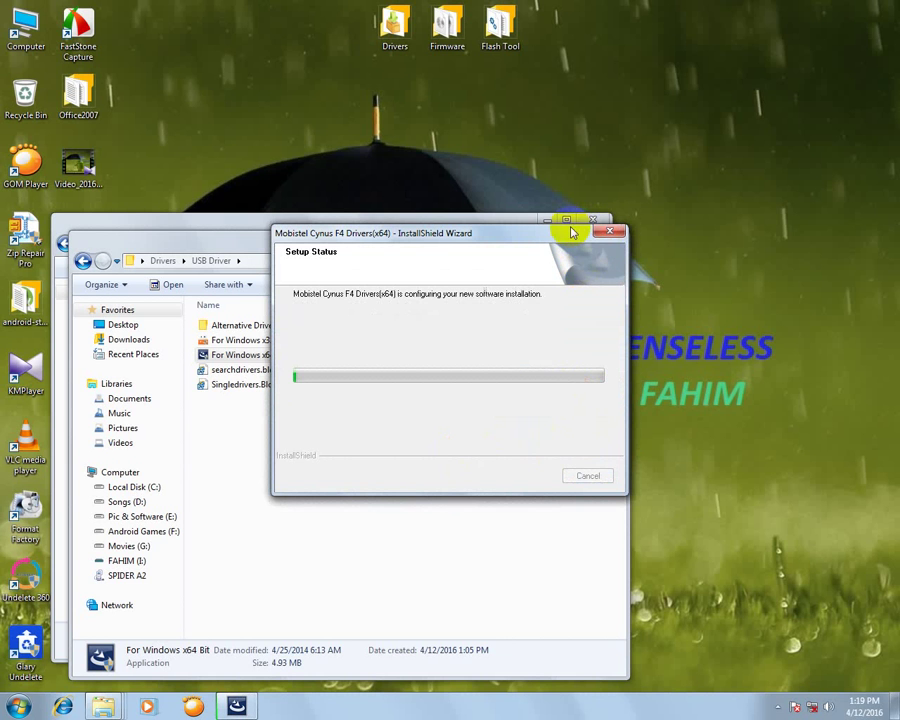
{"action": "left_click_drag", "start_coordinate": [572, 230], "coordinate": [518, 338]}
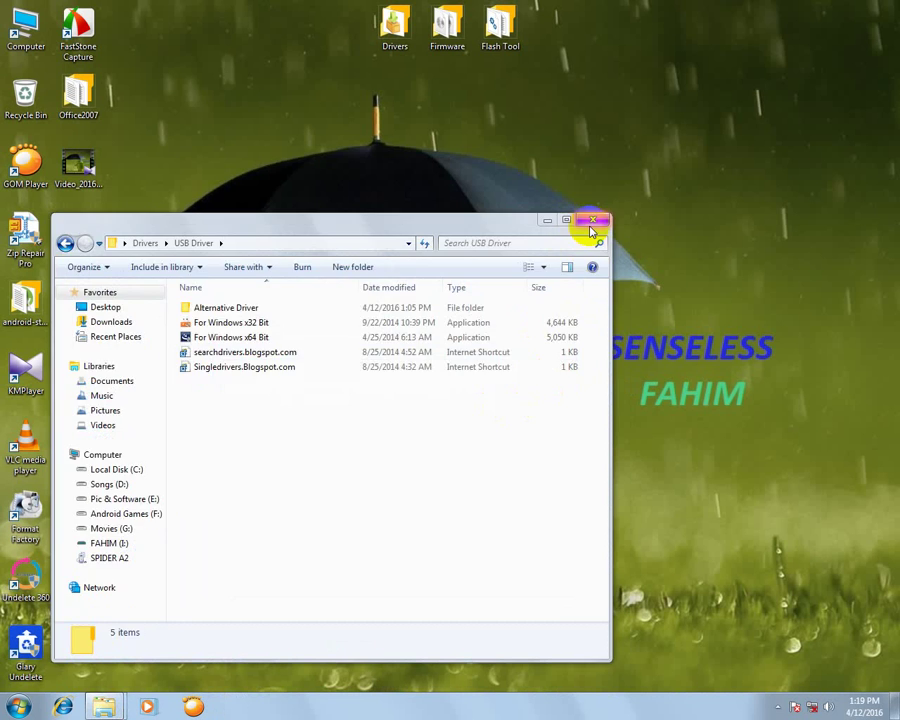
{"action": "left_click", "coordinate": [591, 222]}
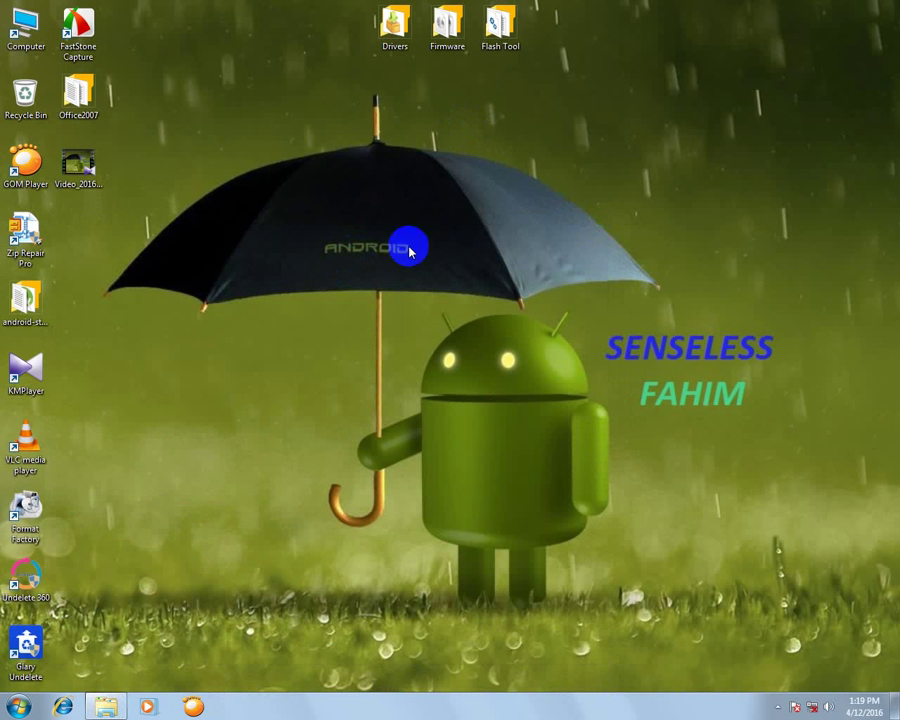
Step: Launch Flash_tool from the Flash Tool folder and load the MT6582_Android_scatter file from the desktop's Firmware folder
{"action": "double_click", "coordinate": [493, 36]}
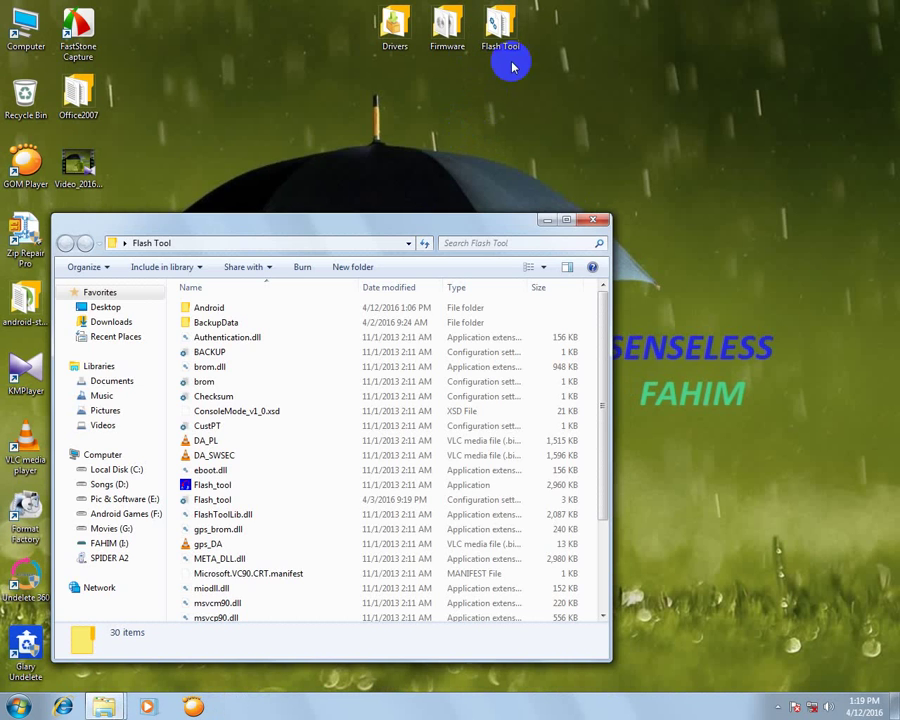
{"action": "double_click", "coordinate": [200, 487]}
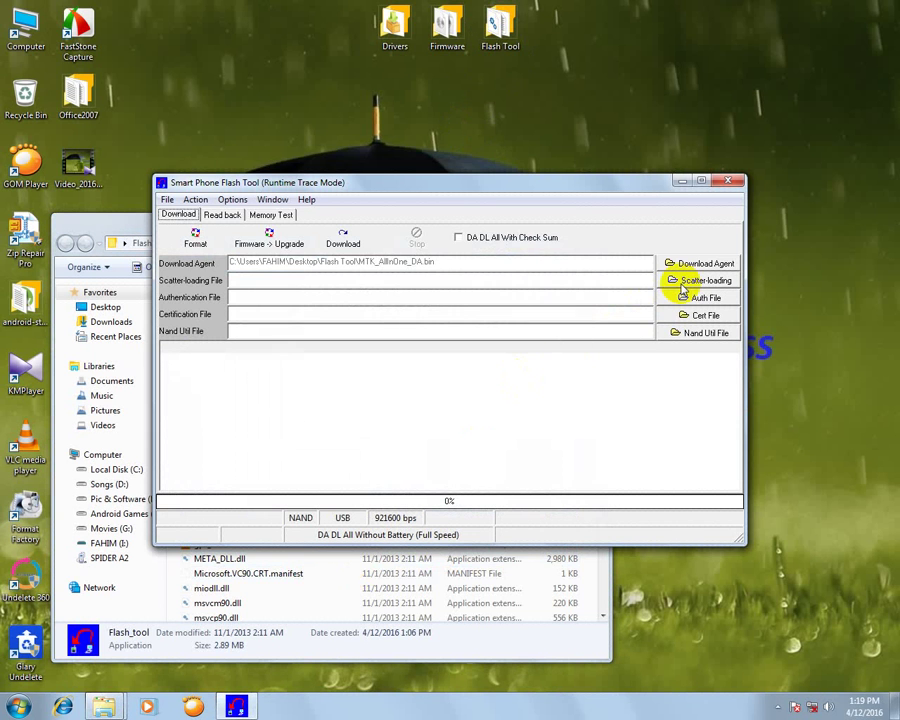
{"action": "left_click", "coordinate": [683, 286]}
{"action": "left_click", "coordinate": [296, 238]}
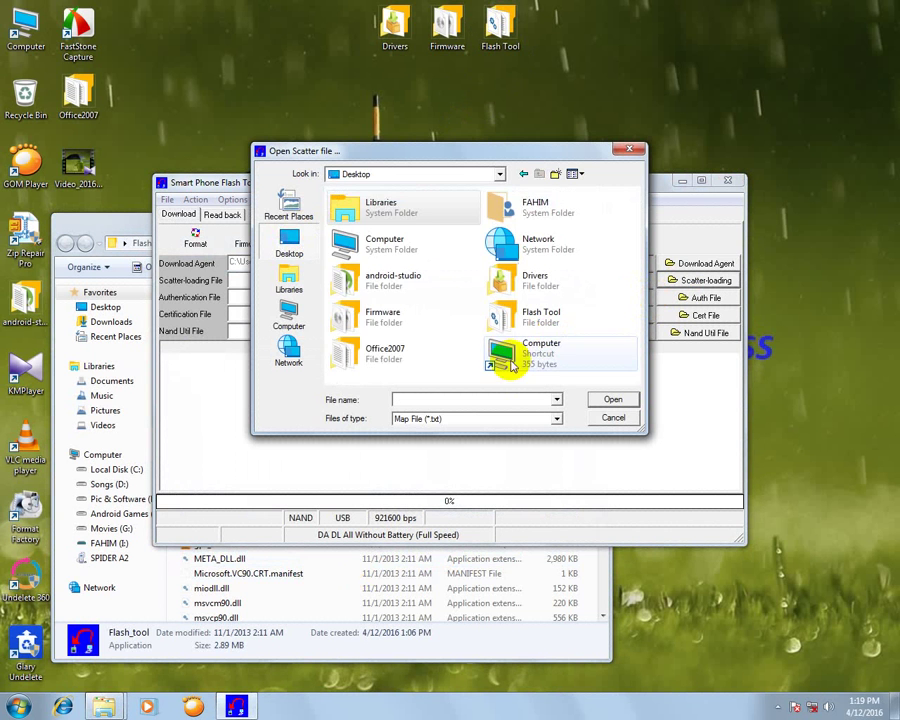
{"action": "double_click", "coordinate": [386, 314]}
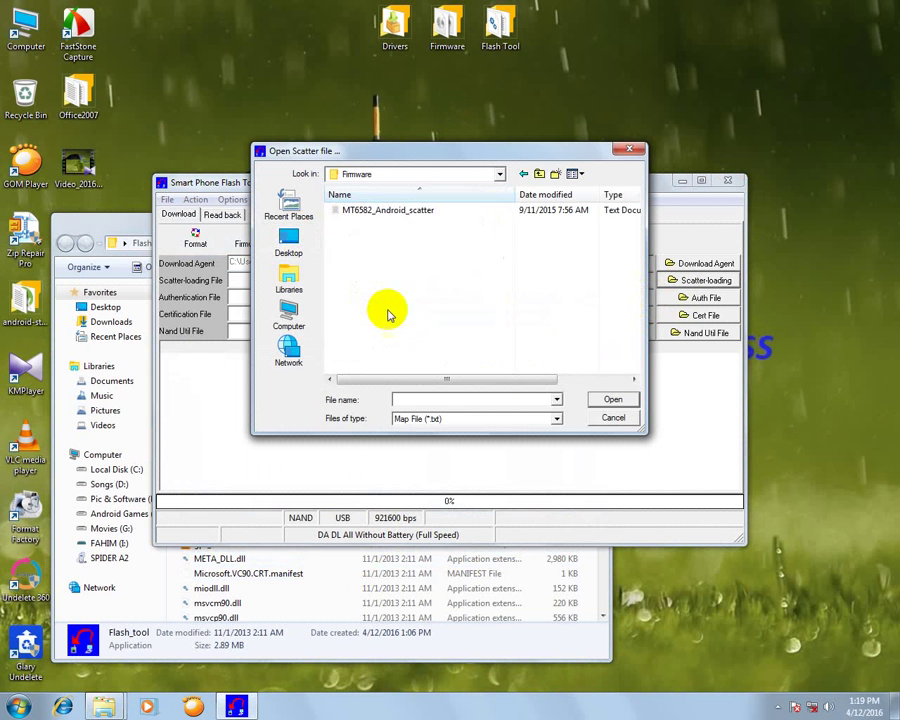
{"action": "left_click", "coordinate": [372, 215]}
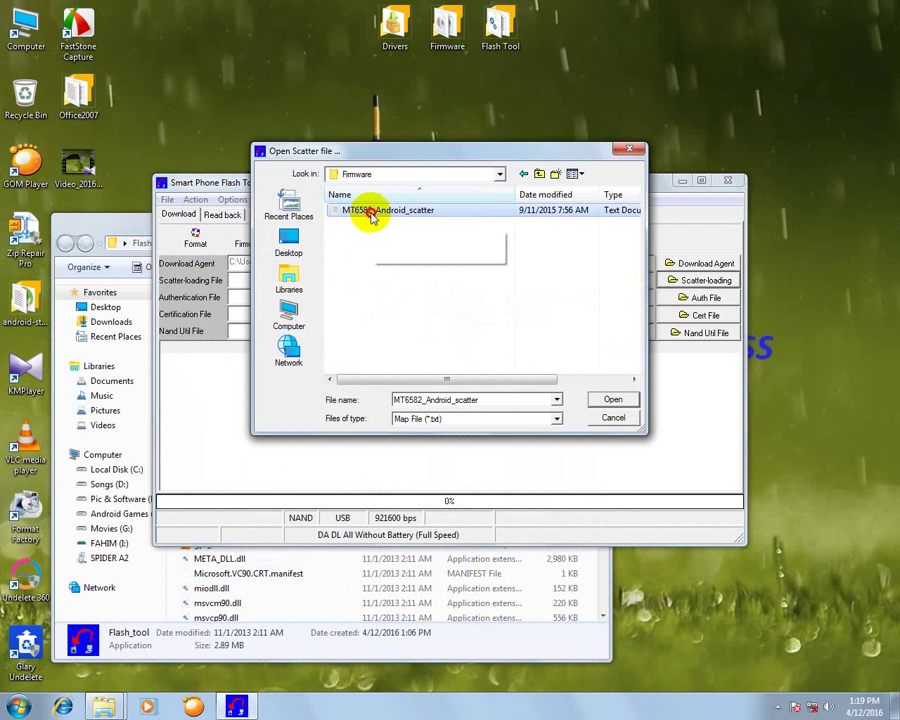
{"action": "left_click", "coordinate": [614, 399]}
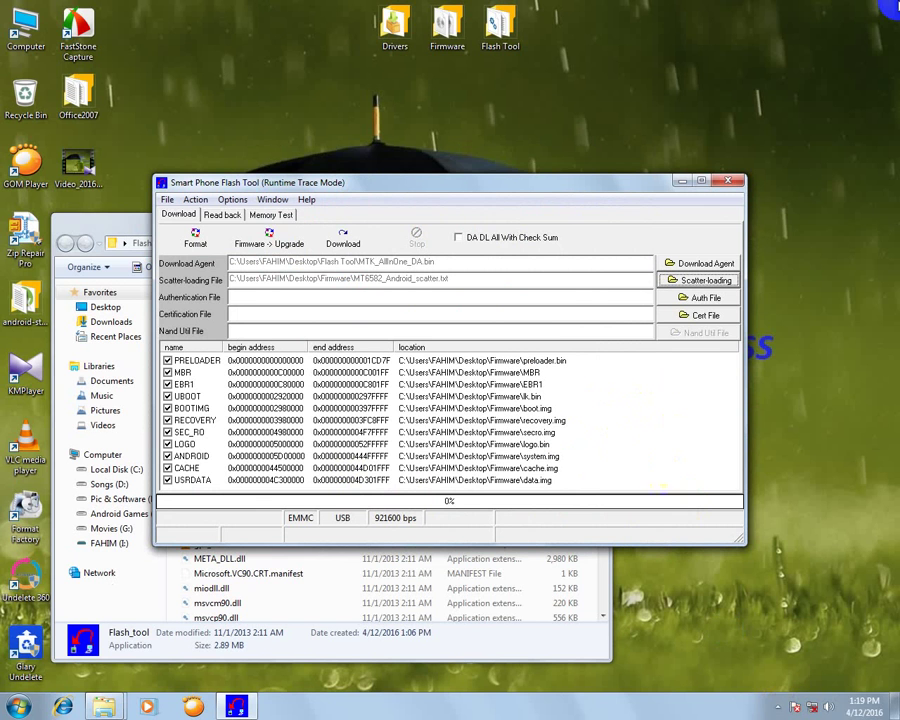
Step: Check the hidden notification area icons and start the Download operation to flash all the loaded firmware images to the phone
{"action": "left_click", "coordinate": [778, 708]}
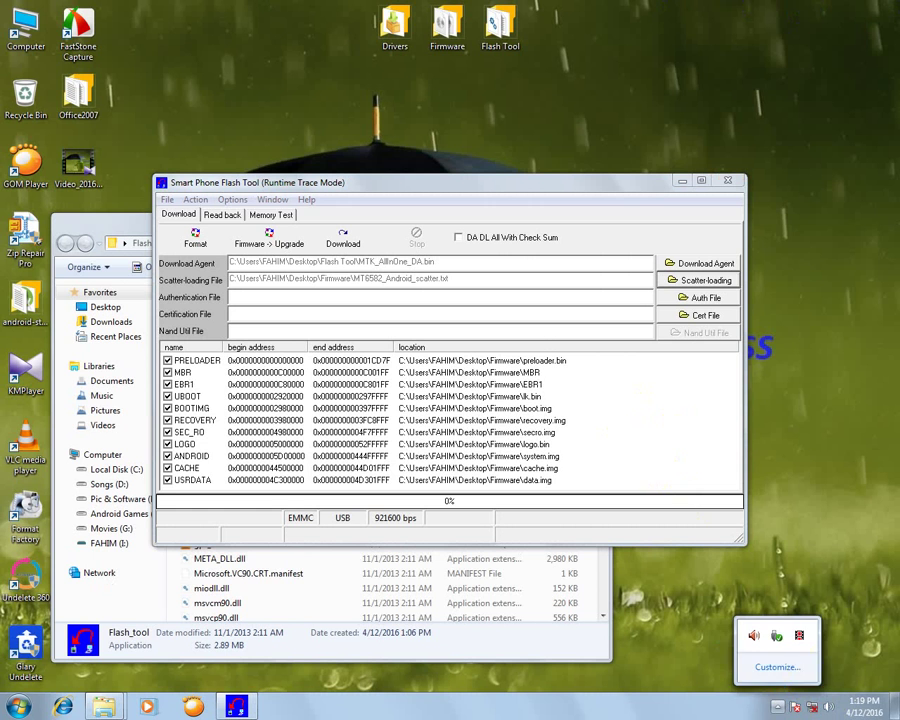
{"action": "left_click", "coordinate": [533, 368]}
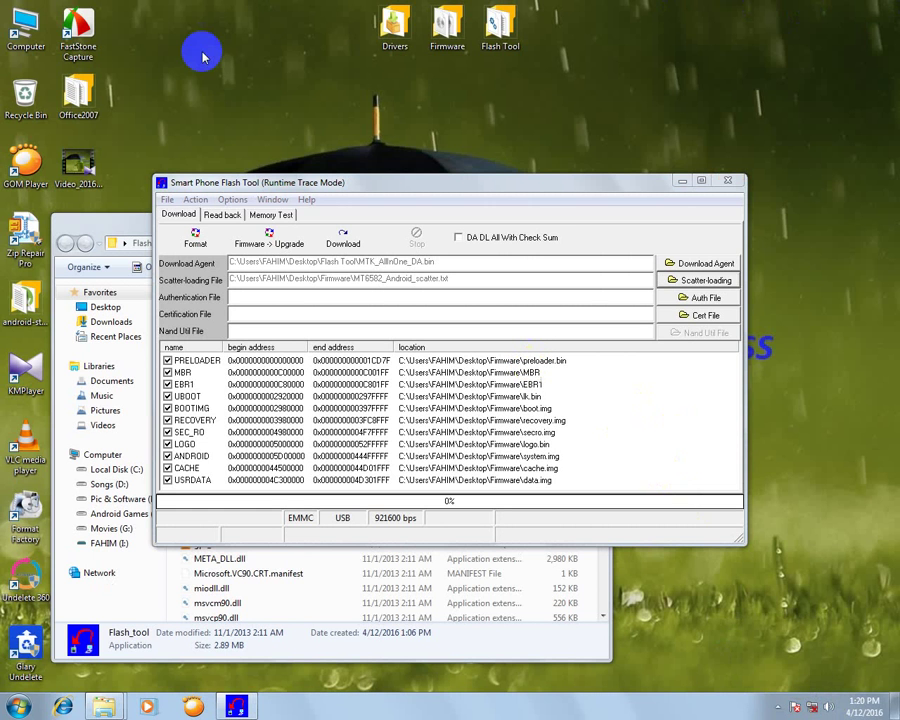
{"action": "left_click", "coordinate": [339, 252]}
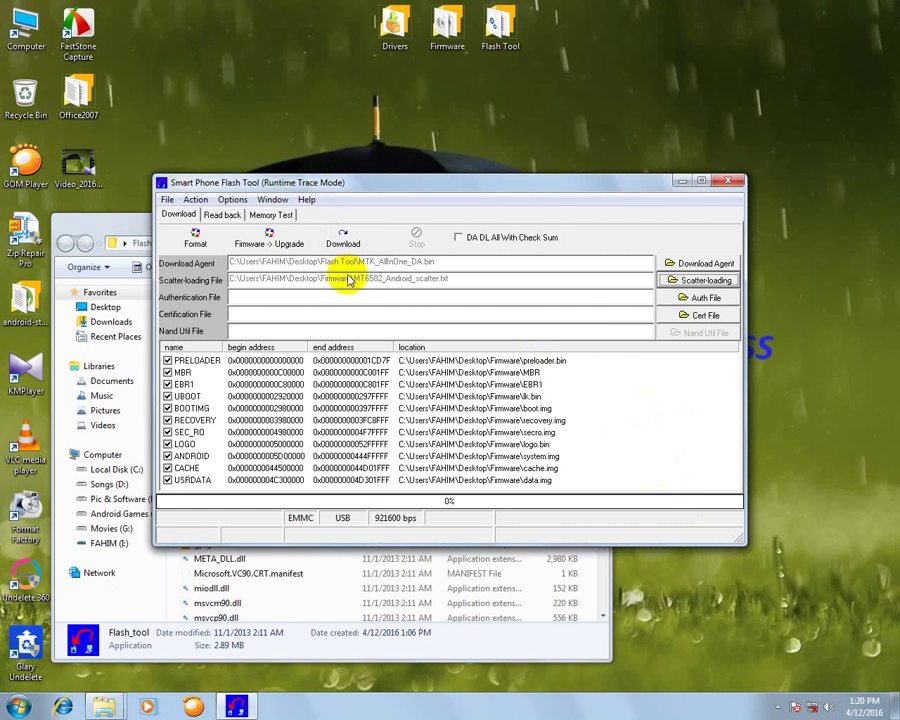
{"action": "left_click", "coordinate": [343, 240]}
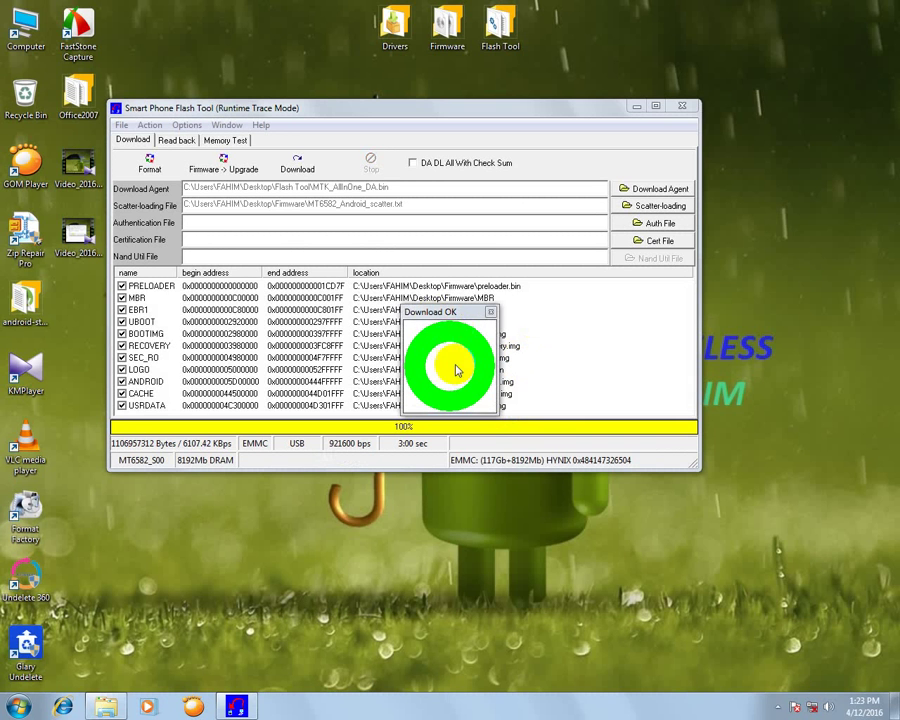
Step: Dismiss the Download OK message, close the flash tool, and return to the desktop
{"action": "left_click", "coordinate": [491, 313]}
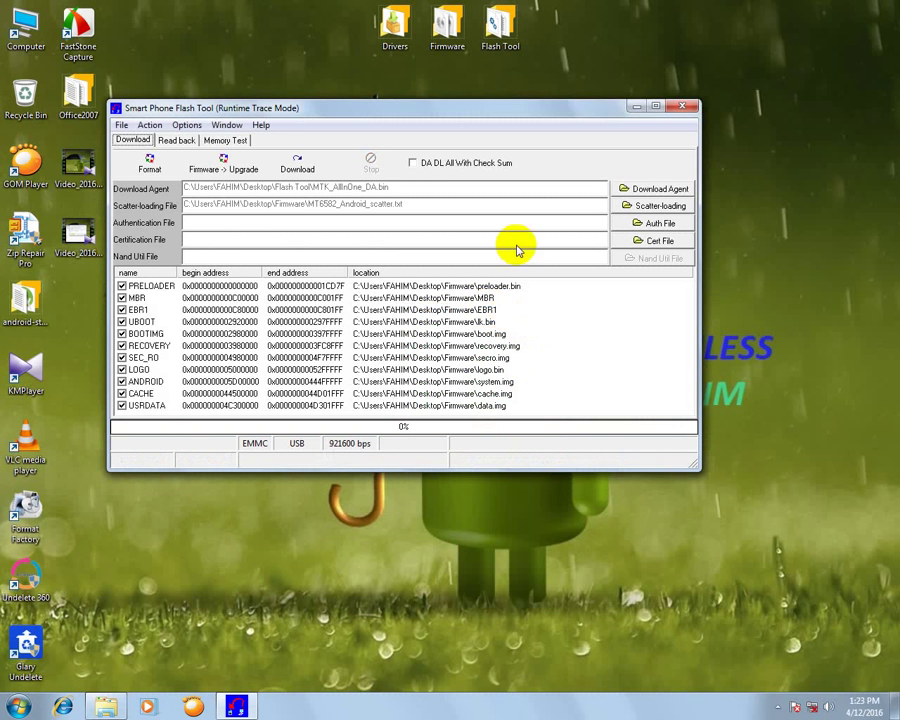
{"action": "left_click", "coordinate": [681, 106]}
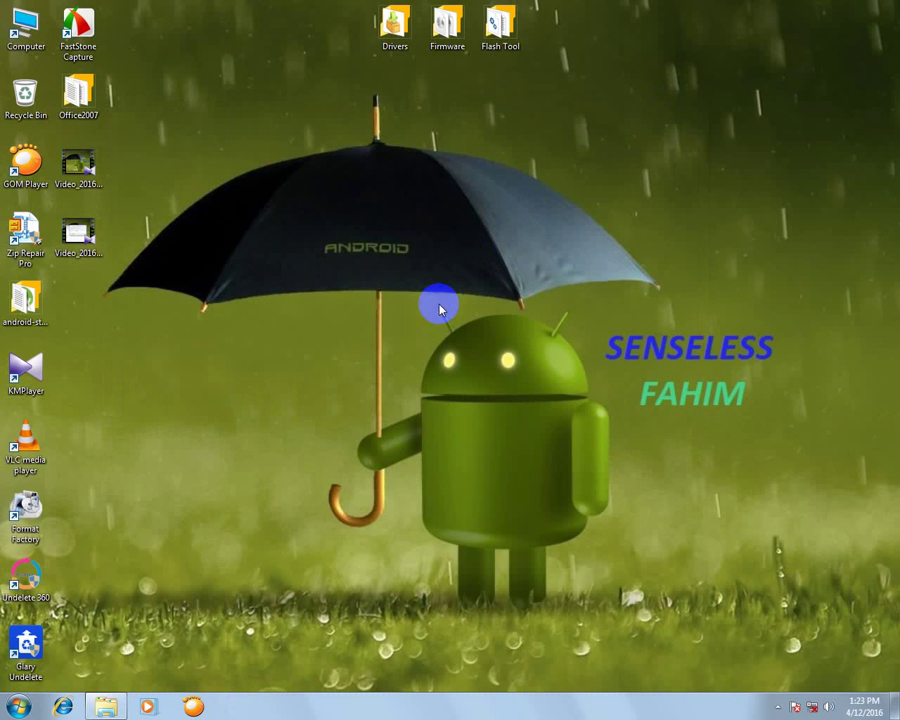
{"action": "right_click", "coordinate": [317, 189]}
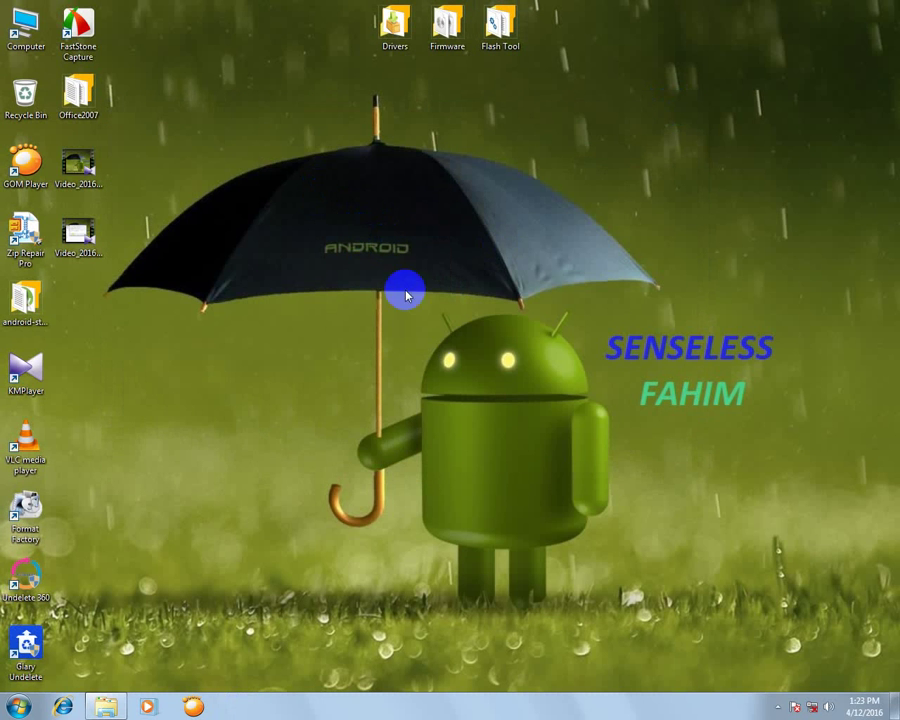